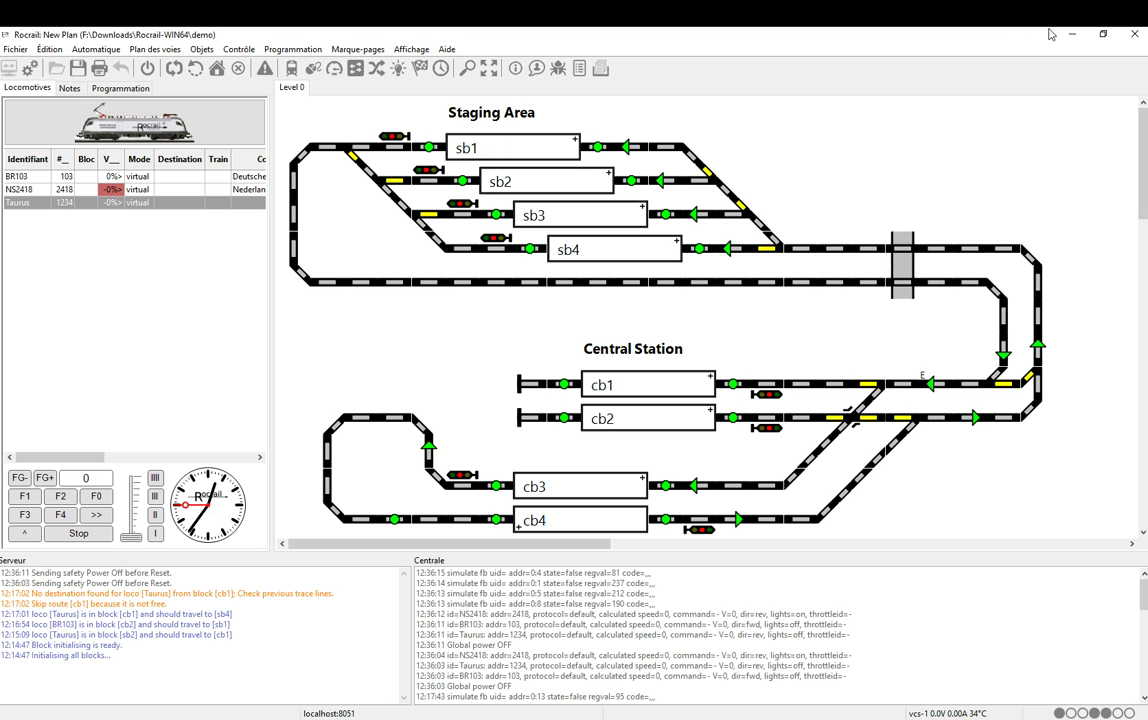
- Close Rocrail and shut down its server as well
click(1131, 38)
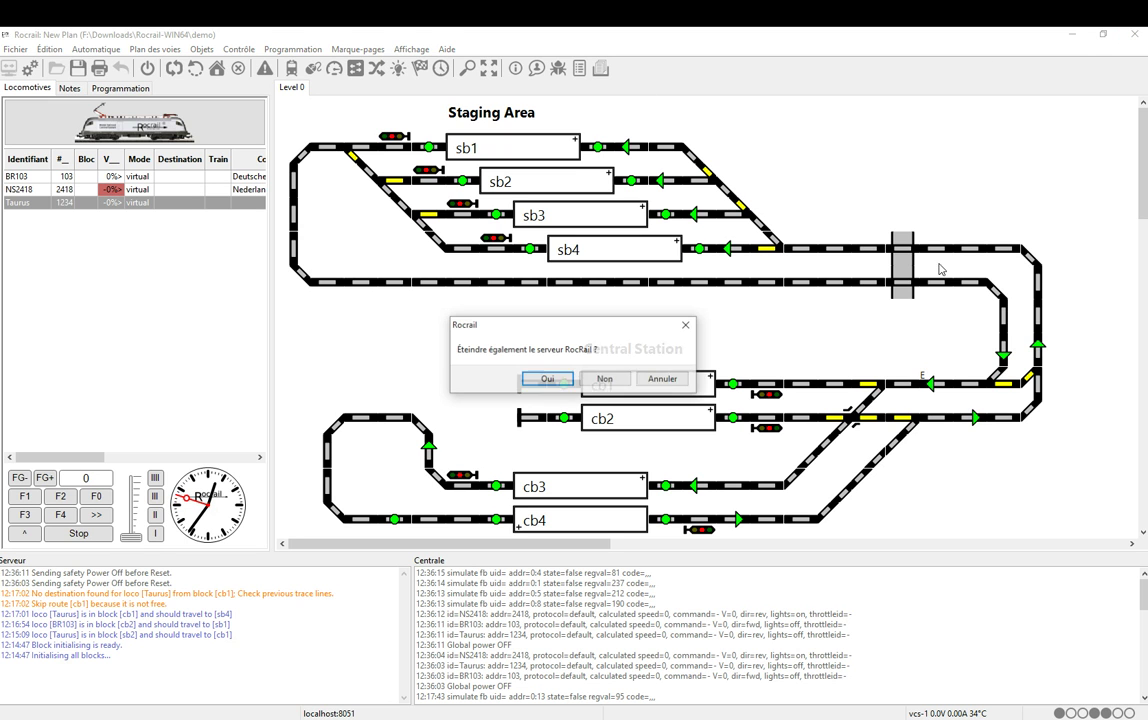
click(547, 385)
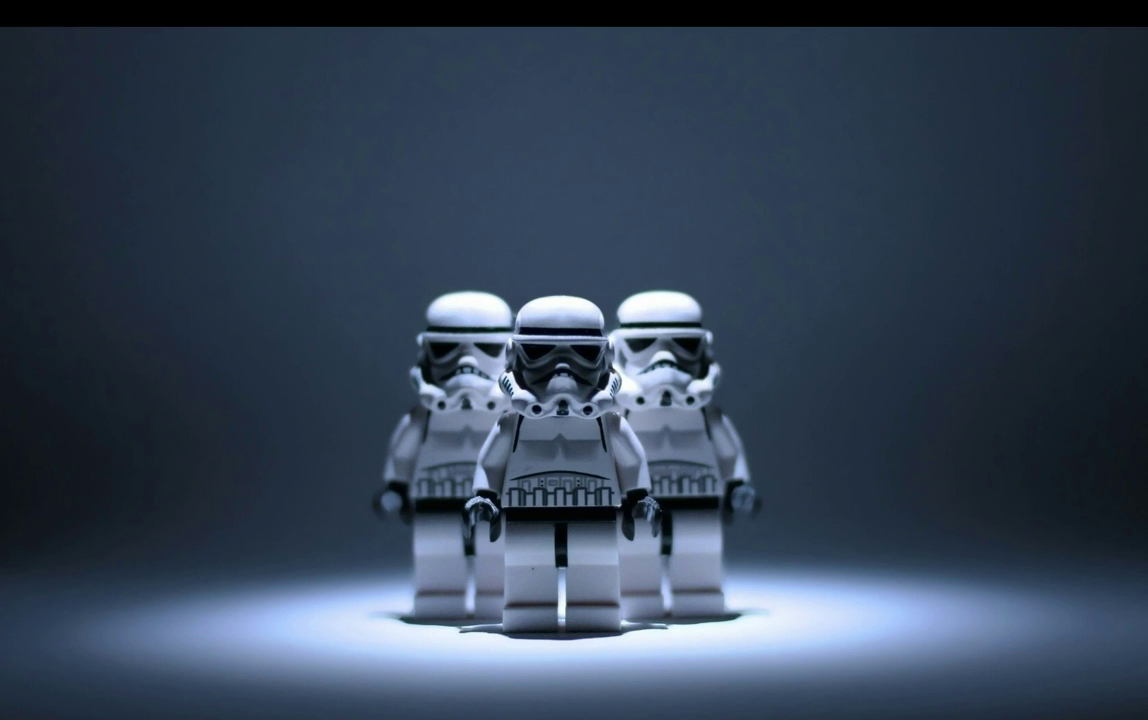
- Relaunch Rocrail, maximize its window and load the demonstration workspace
drag(755, 343, 873, 232)
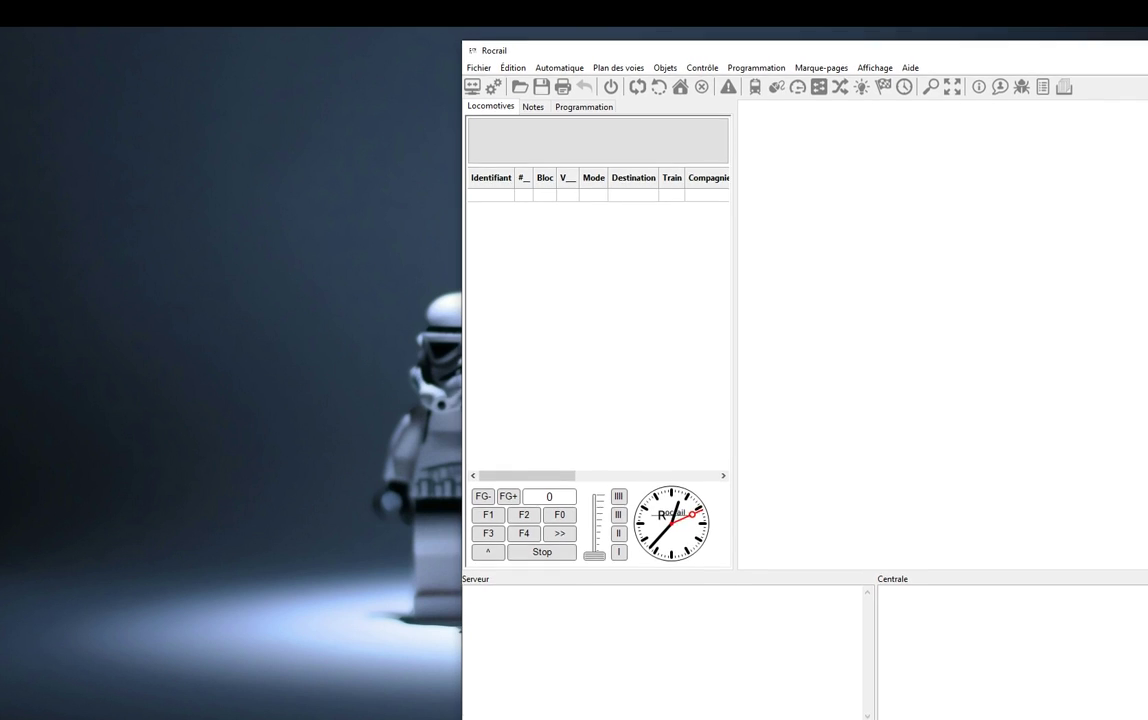
drag(1147, 46, 891, 87)
double_click(801, 80)
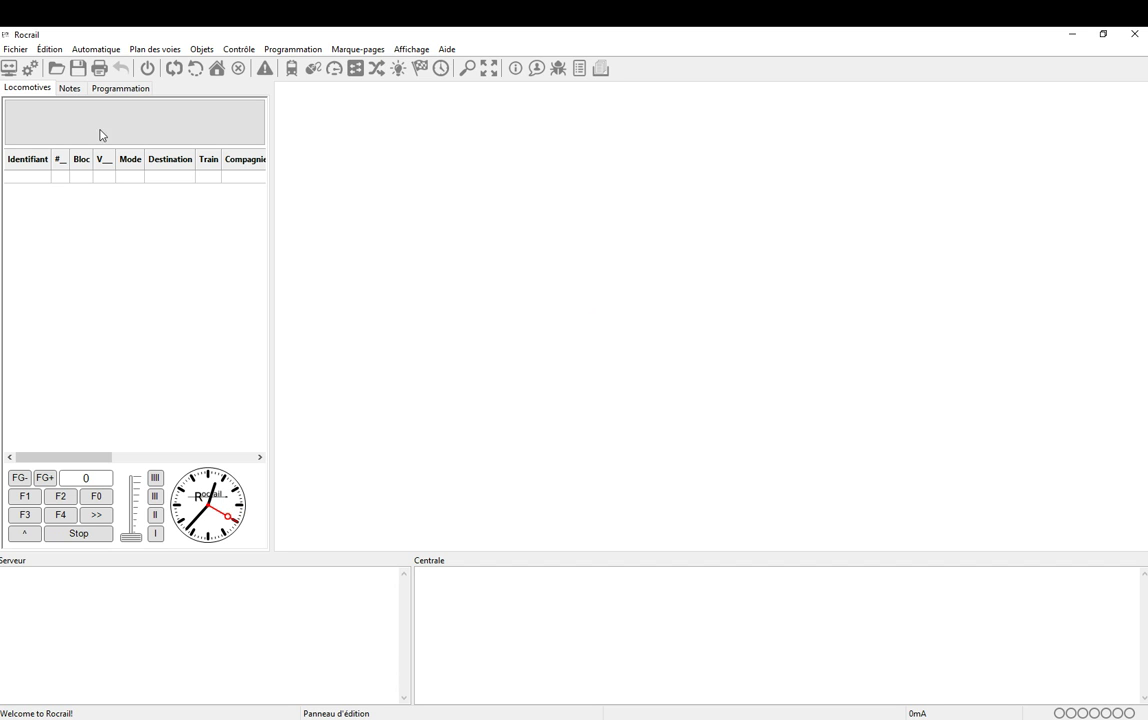
click(12, 49)
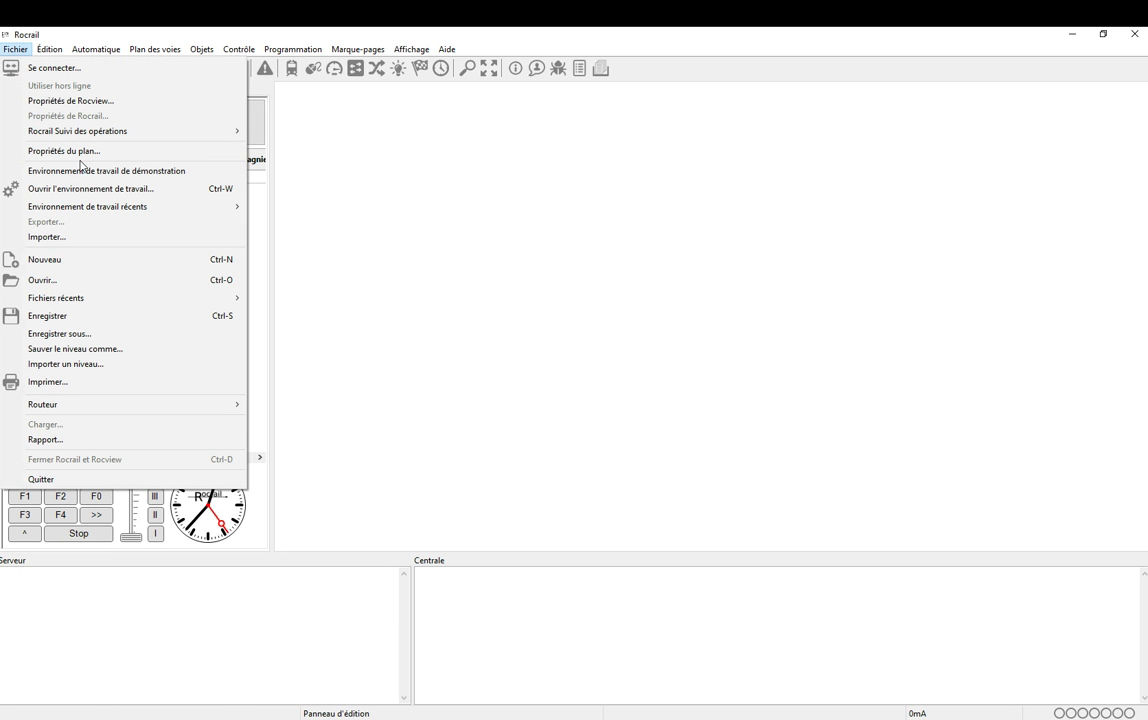
click(145, 180)
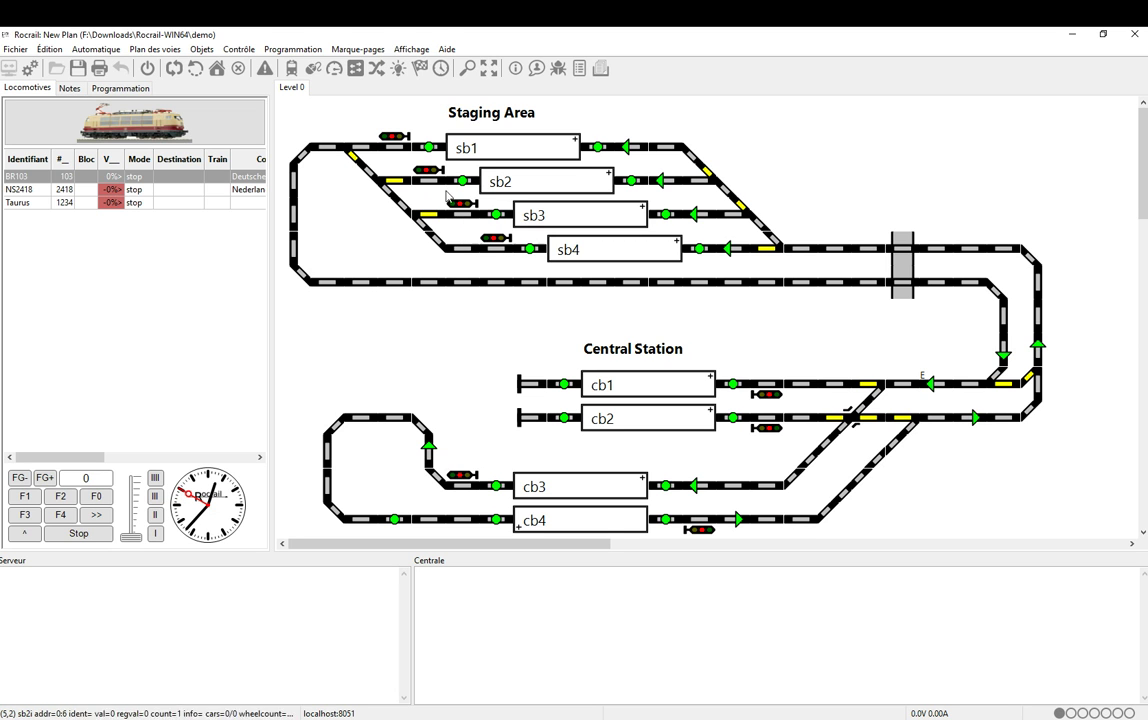
- Test turnouts sw5 and sw6 in the Staging Area by switching each to turnout and back to straight
click(387, 189)
click(418, 222)
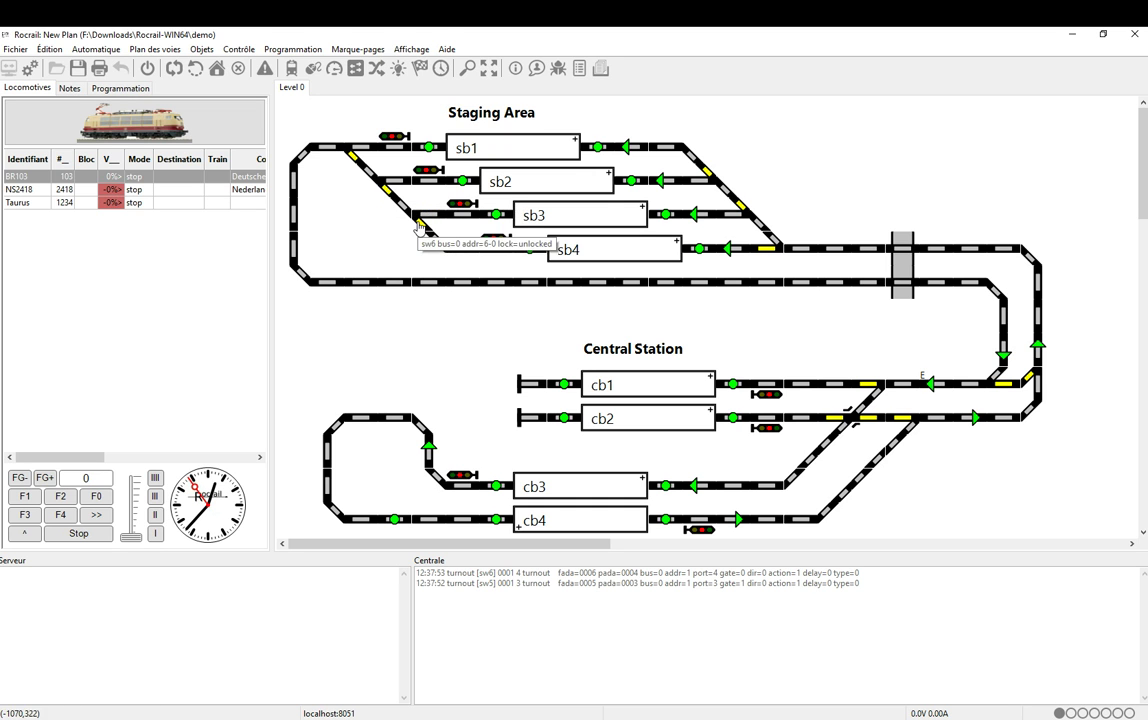
click(418, 222)
click(385, 193)
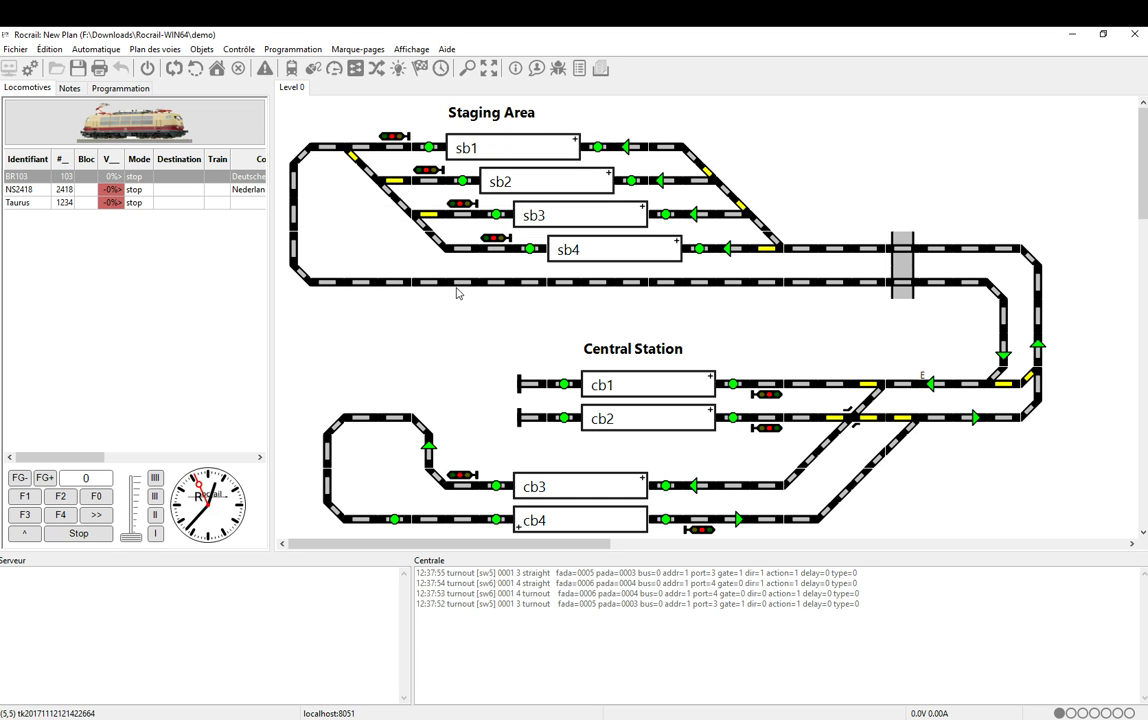
- Test the cb1e feedback sensor beside block cb1 by switching it on and off three times
mouse_move(701, 255)
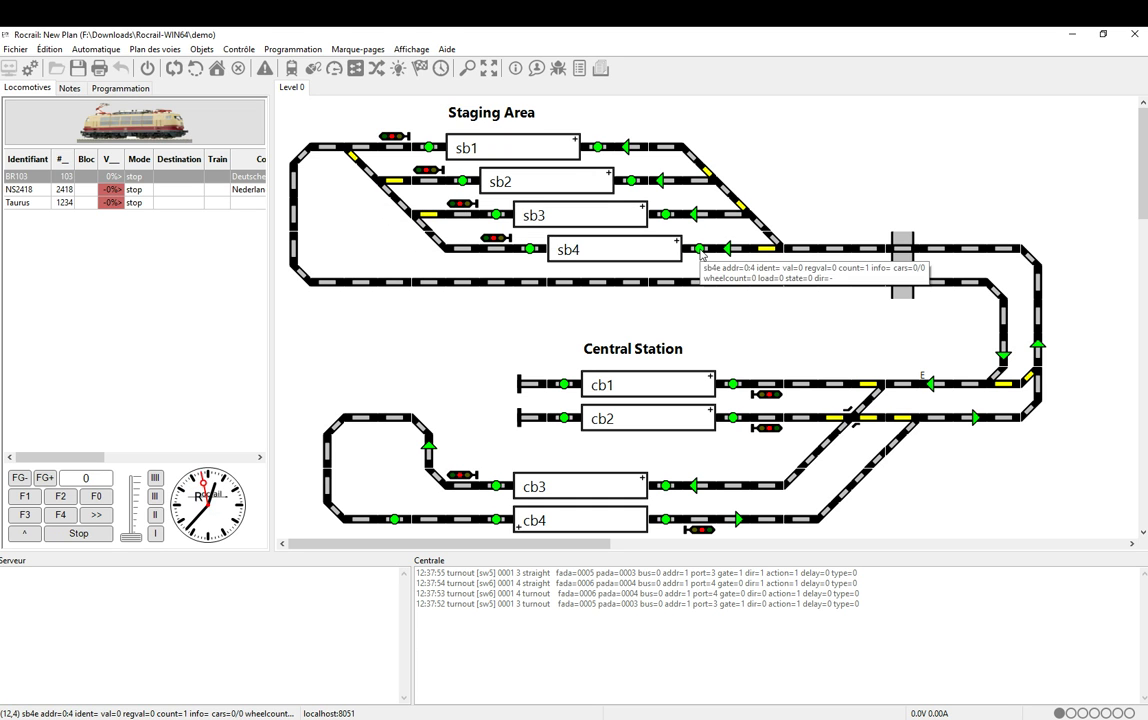
mouse_move(746, 390)
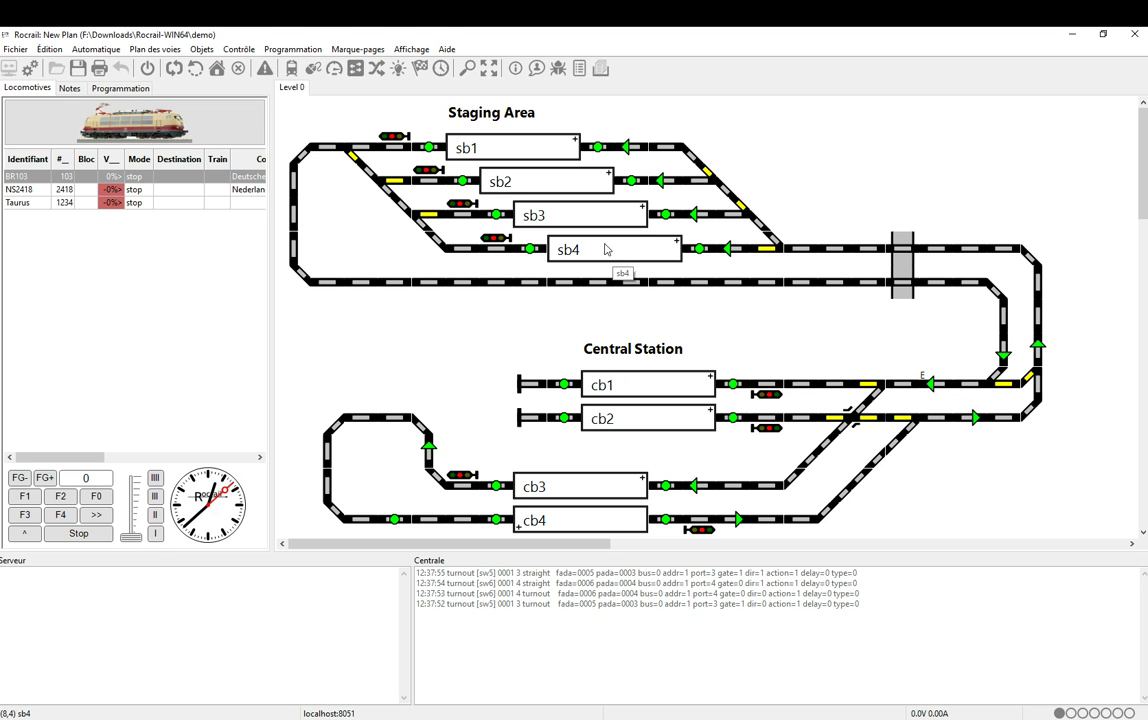
click(736, 386)
click(735, 387)
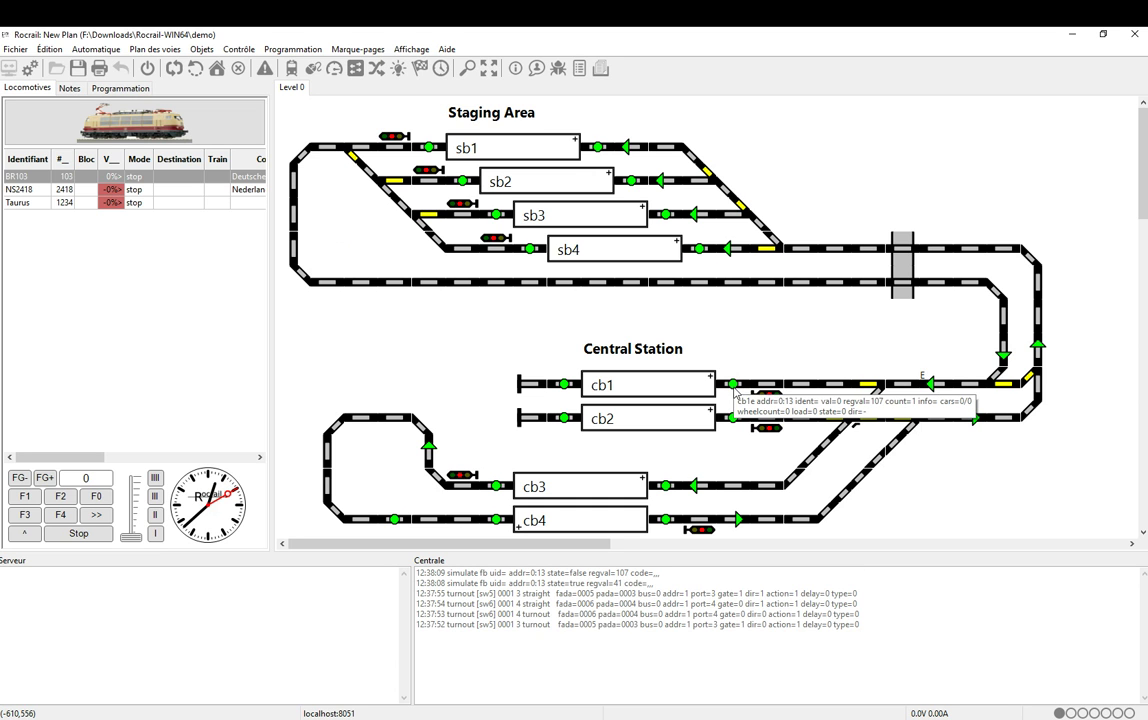
click(735, 387)
click(733, 386)
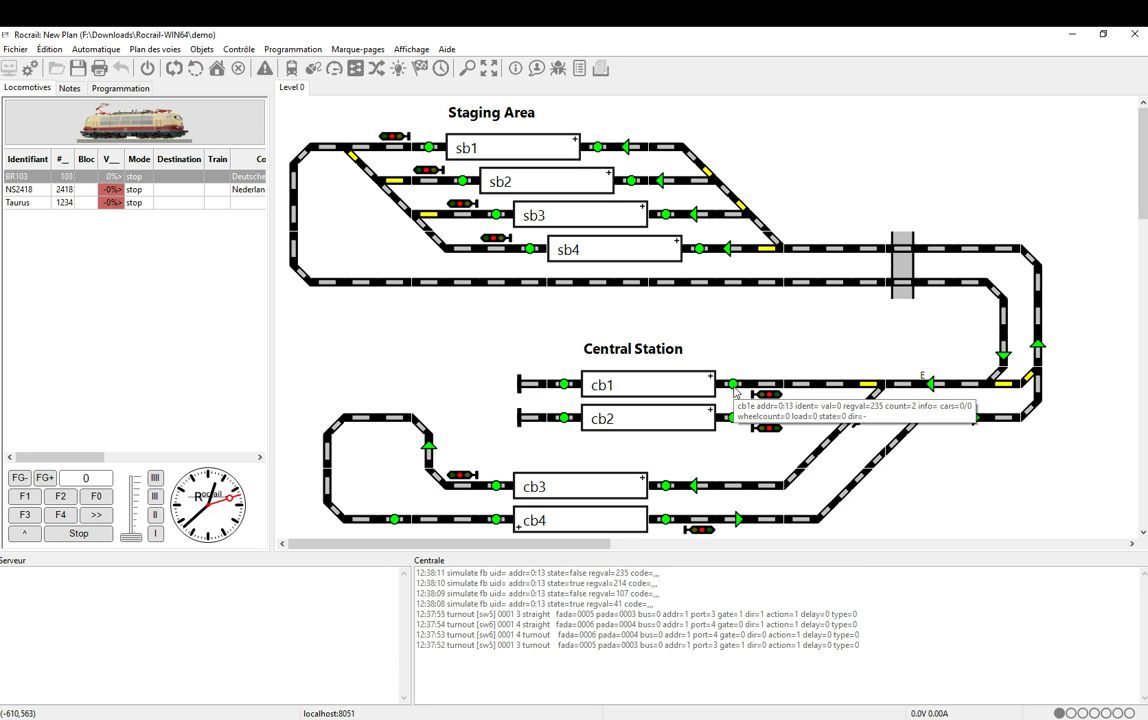
click(733, 386)
click(734, 388)
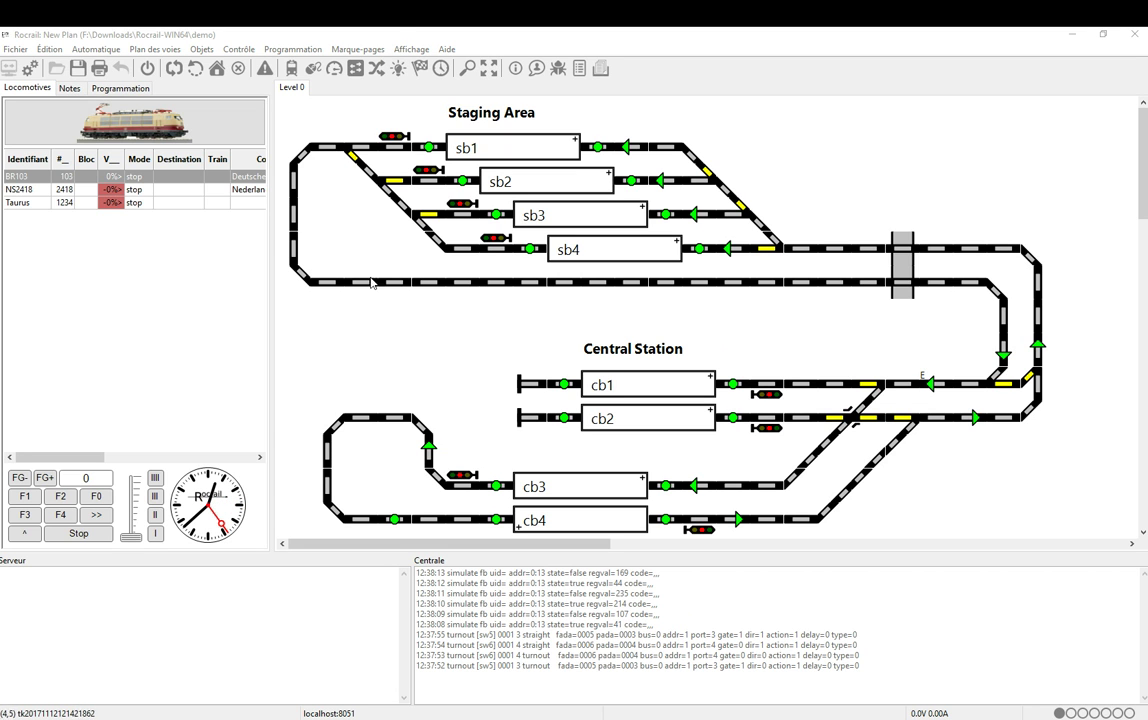
- Place the Taurus locomotive in Staging Area block sb2
click(30, 188)
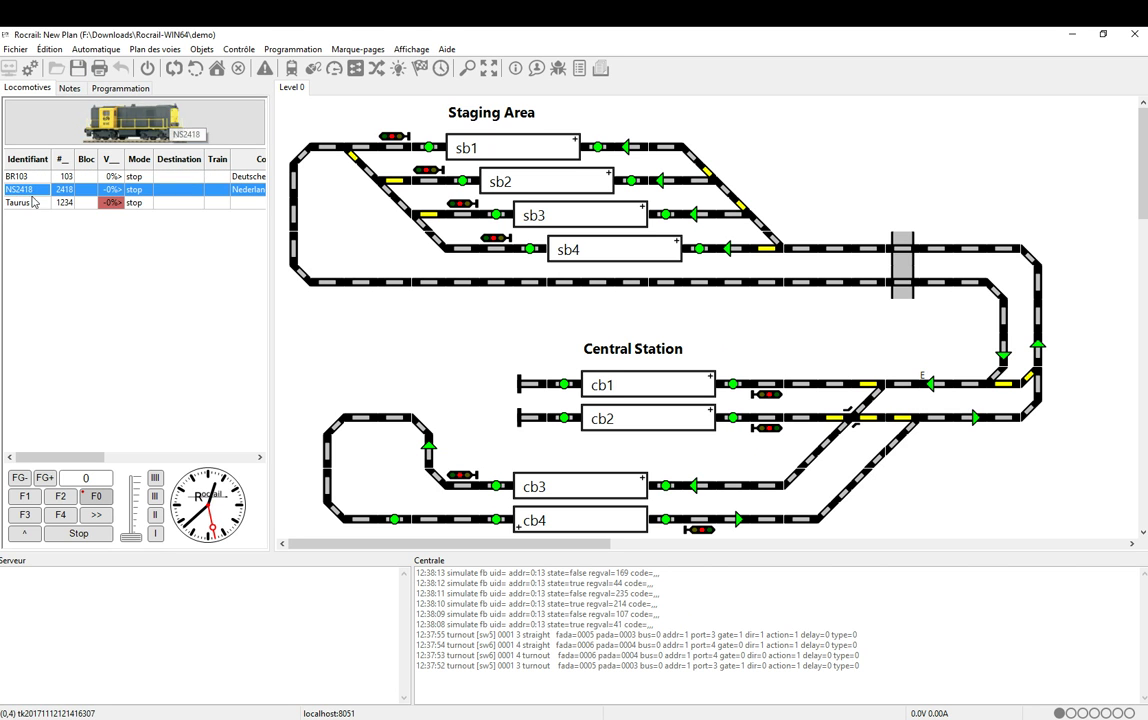
click(24, 204)
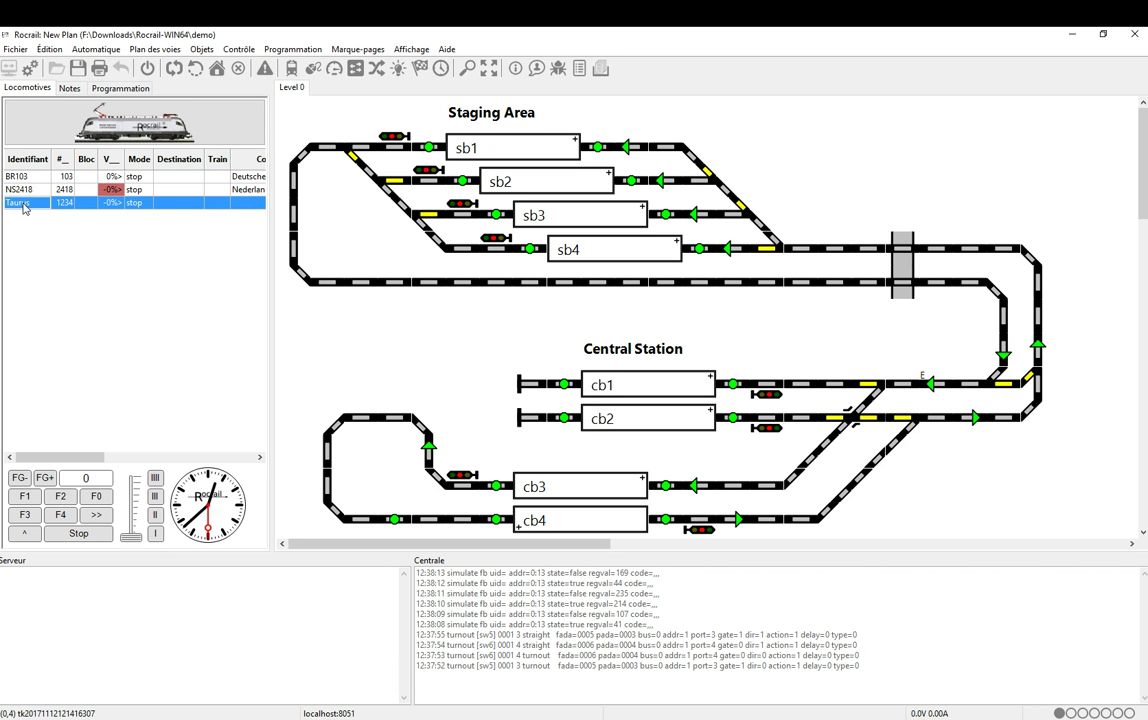
drag(24, 204, 550, 186)
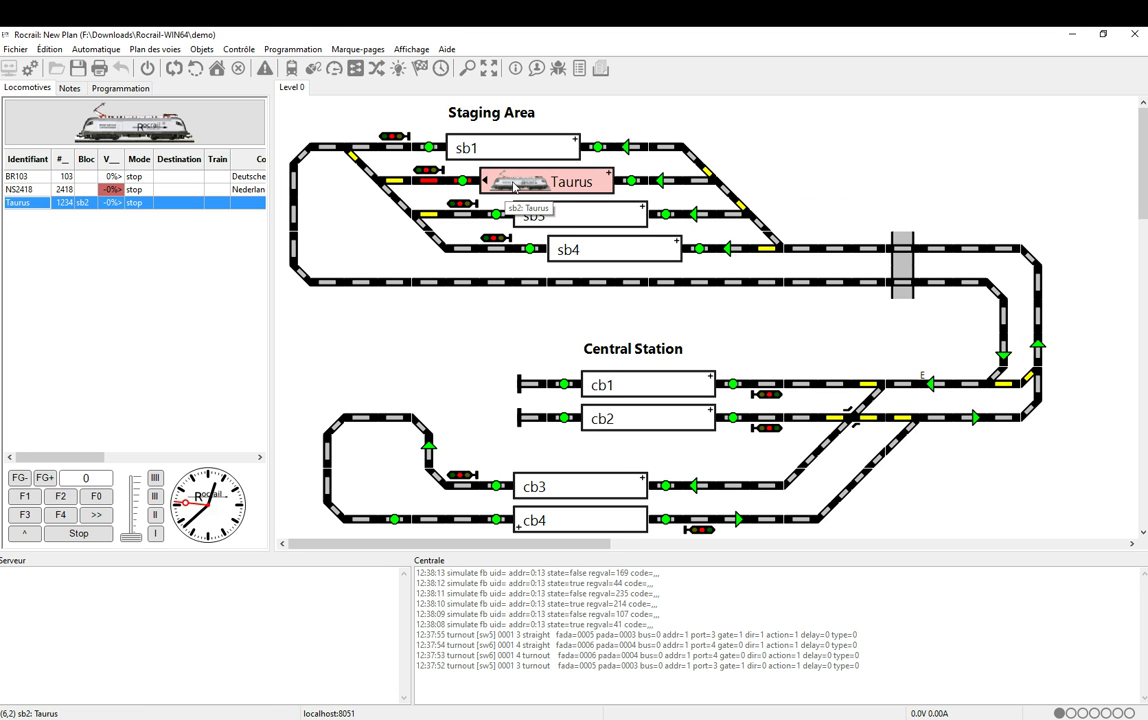
click(514, 186)
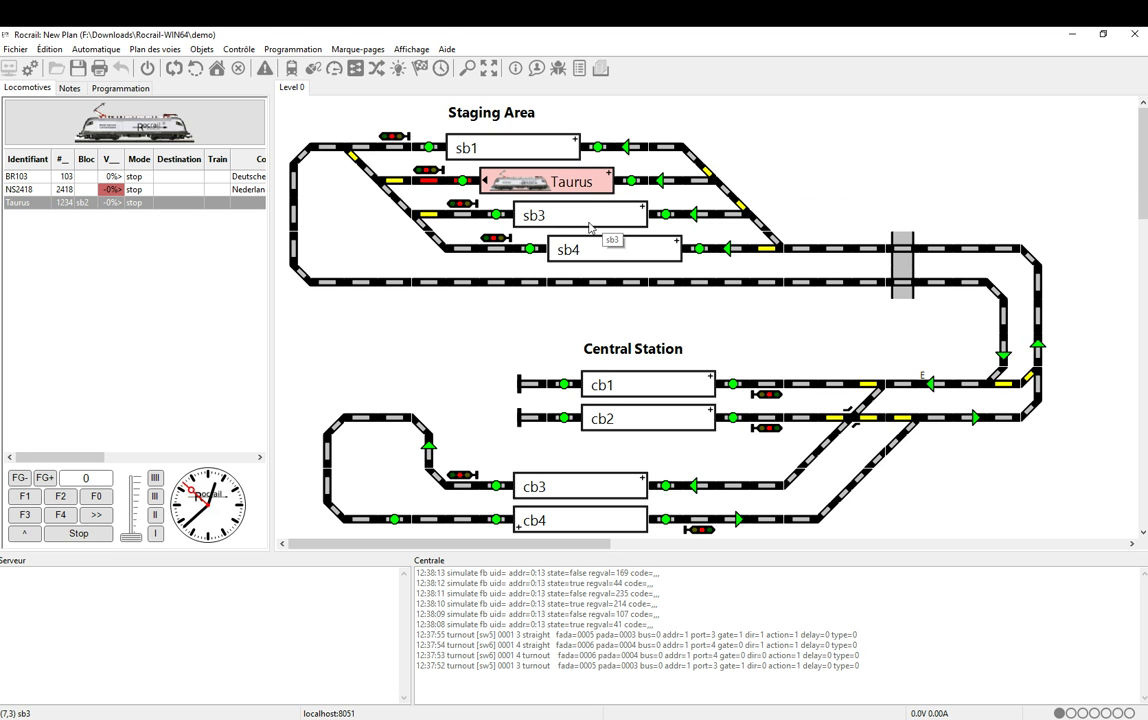
- Turn on automatic mode and send Taurus from block sb2 to block cb1
click(175, 69)
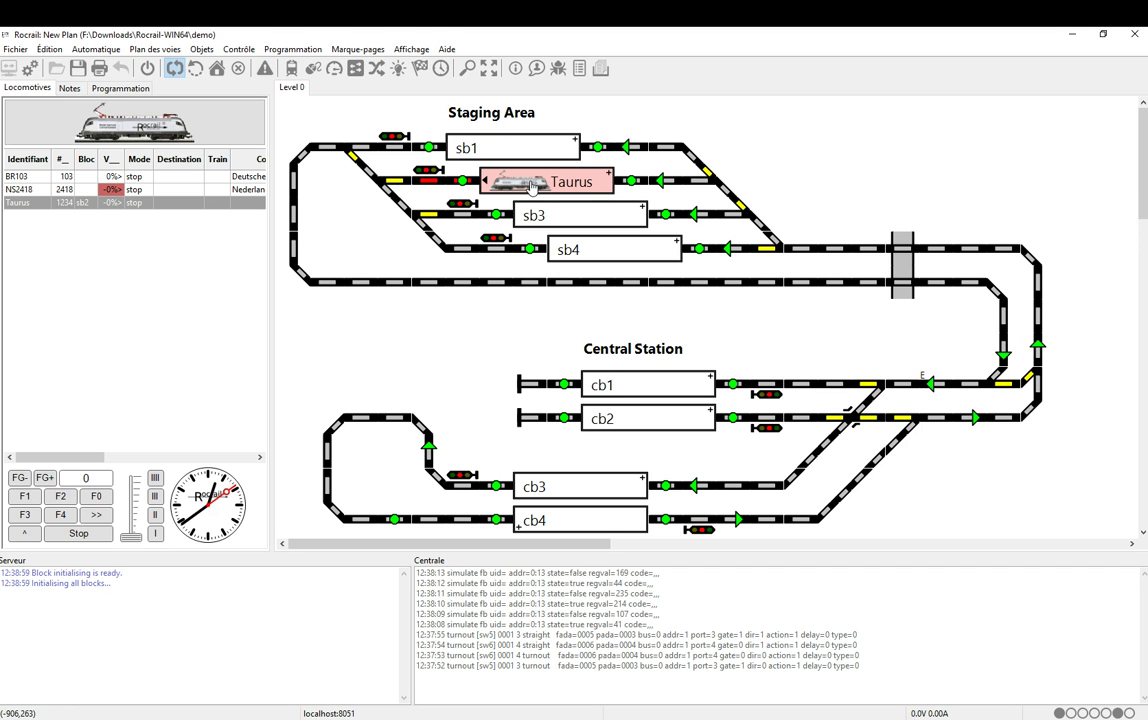
drag(530, 185, 639, 390)
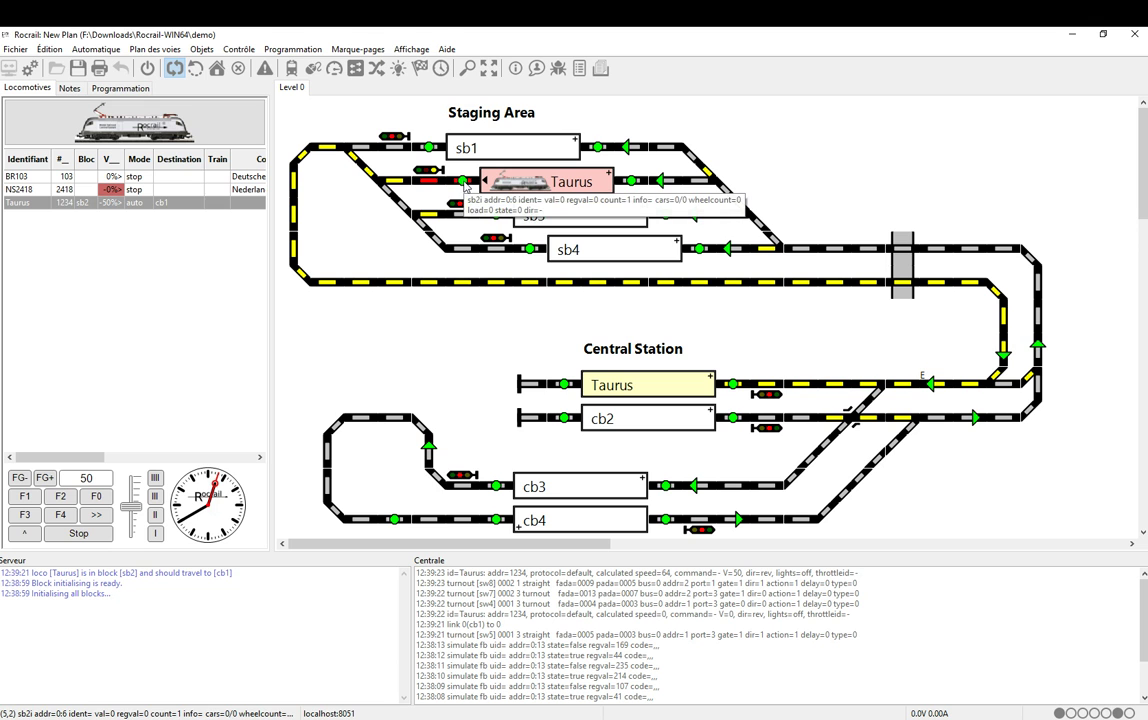
- Simulate Taurus's run to cb1 by triggering sensor sb2i, then the entry and inner sensors of block cb1
click(464, 186)
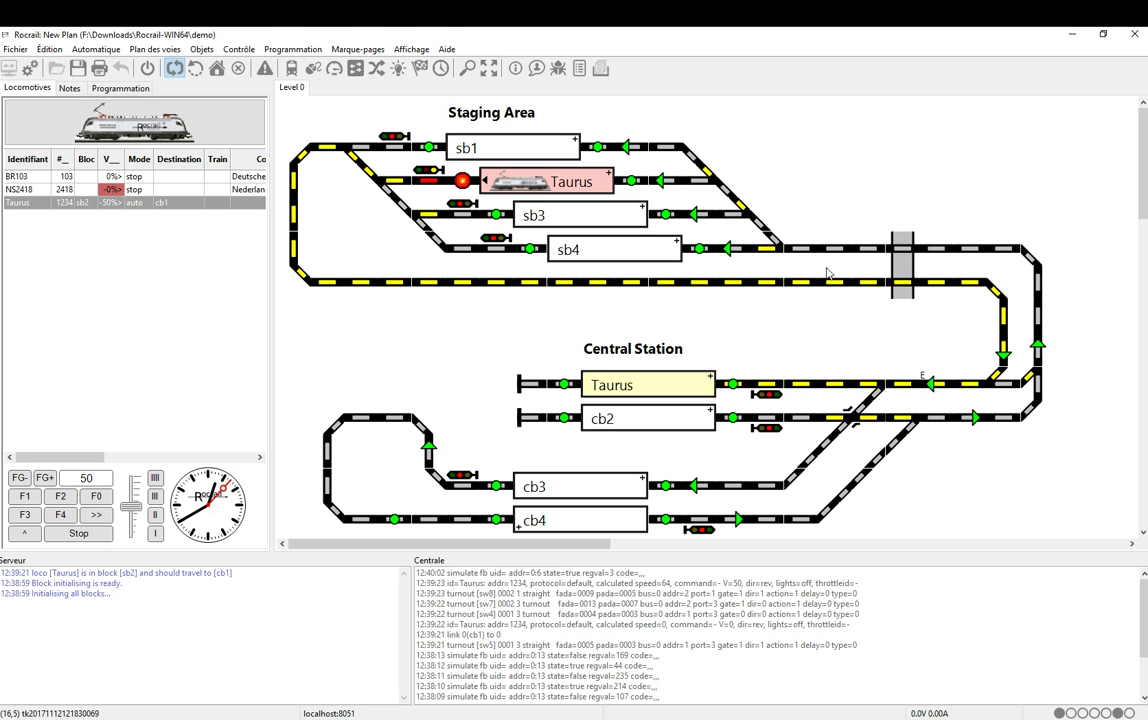
click(732, 385)
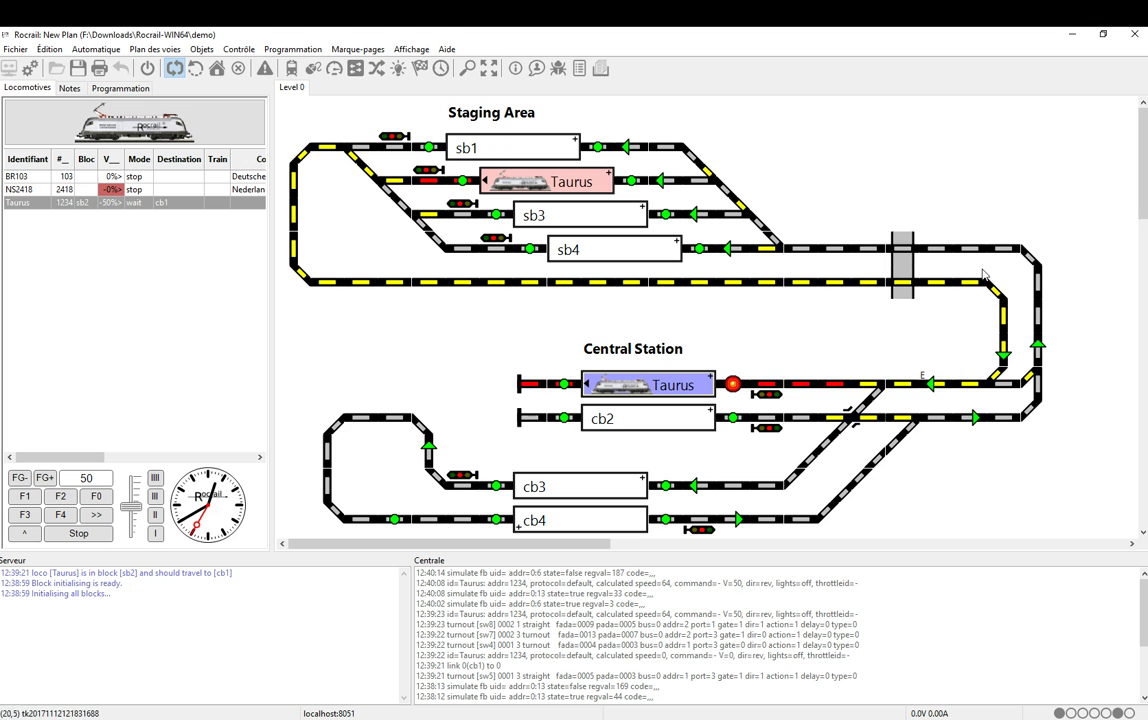
click(565, 388)
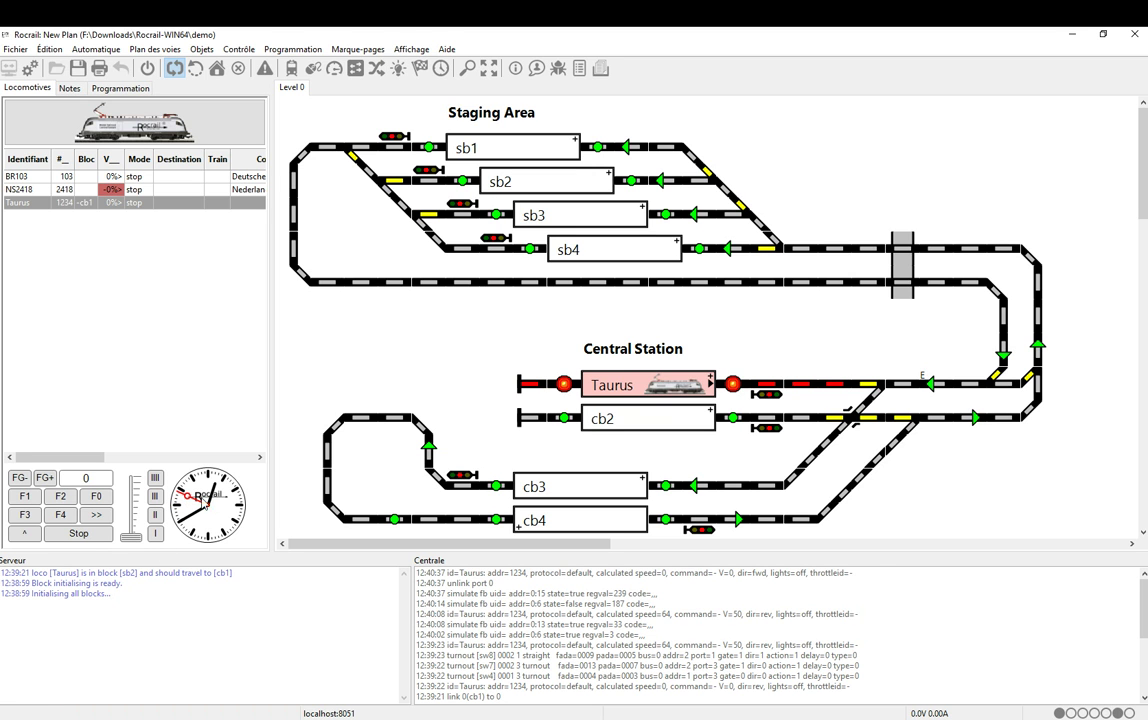
- Place the BR103 locomotive in Central Station block cb2 and send it to block sb1
click(37, 179)
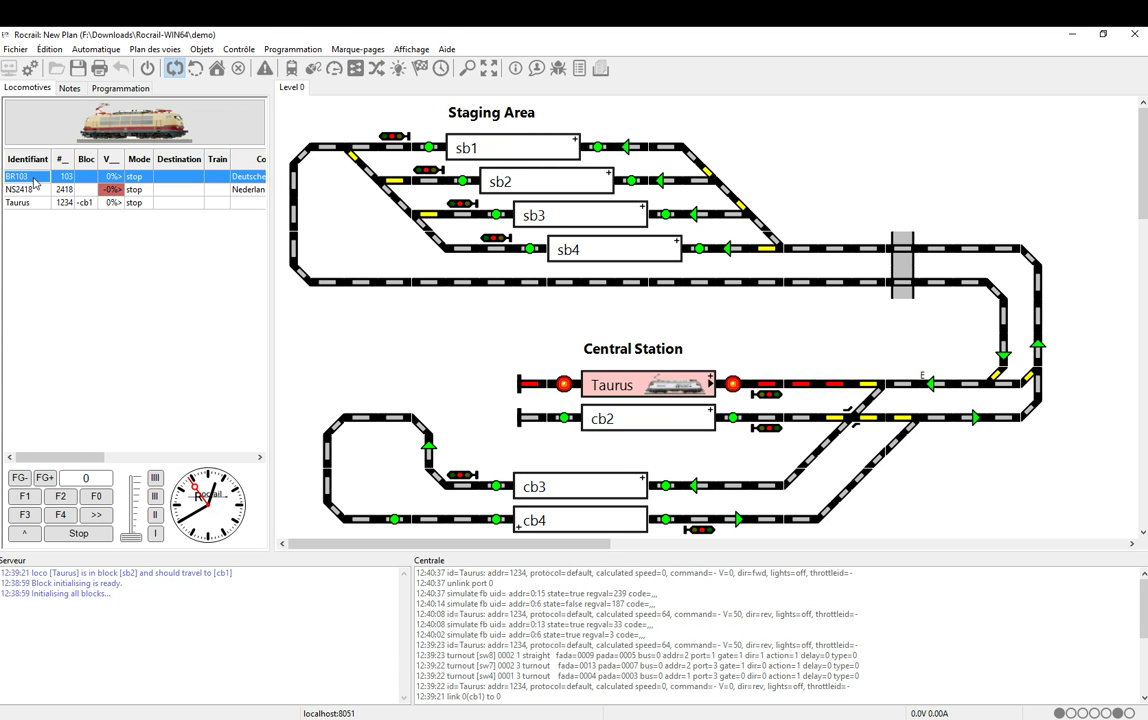
drag(35, 182, 655, 424)
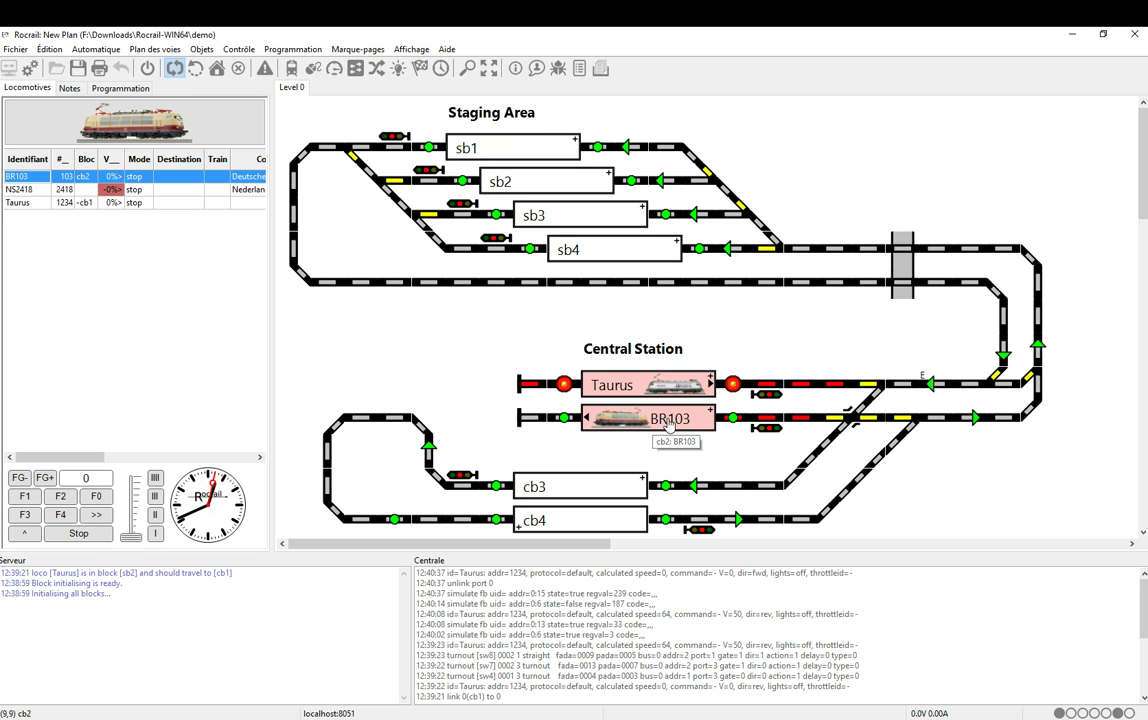
drag(670, 424, 532, 157)
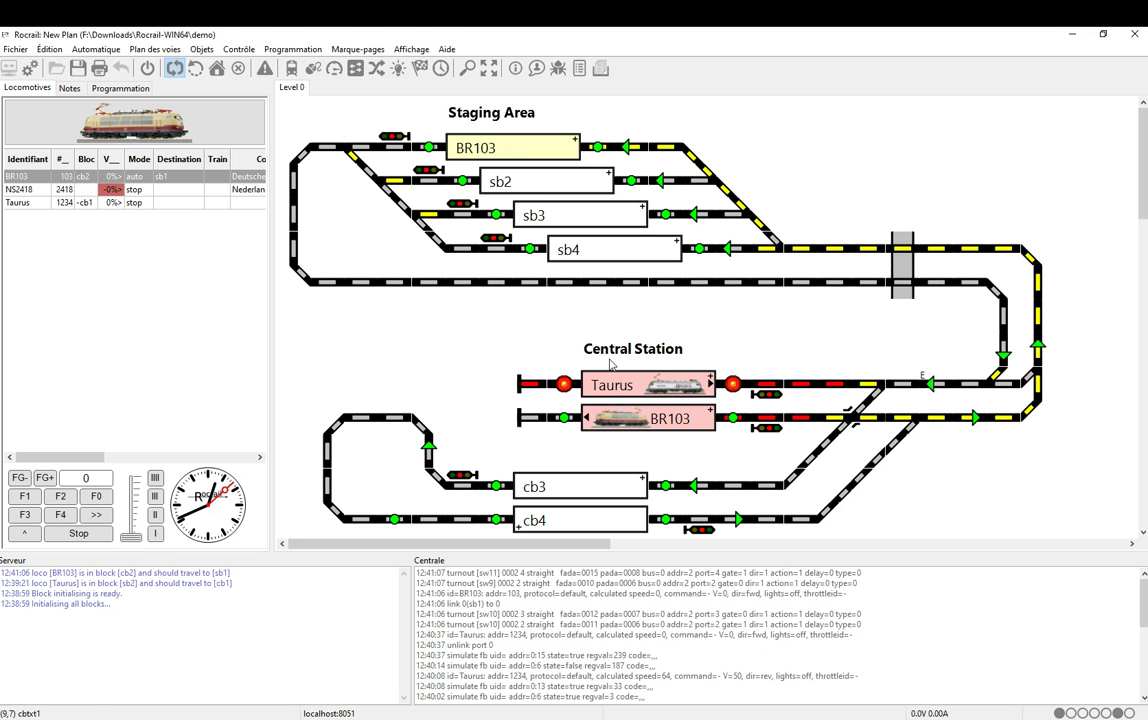
- Send Taurus from block cb1 to block sb4
click(642, 388)
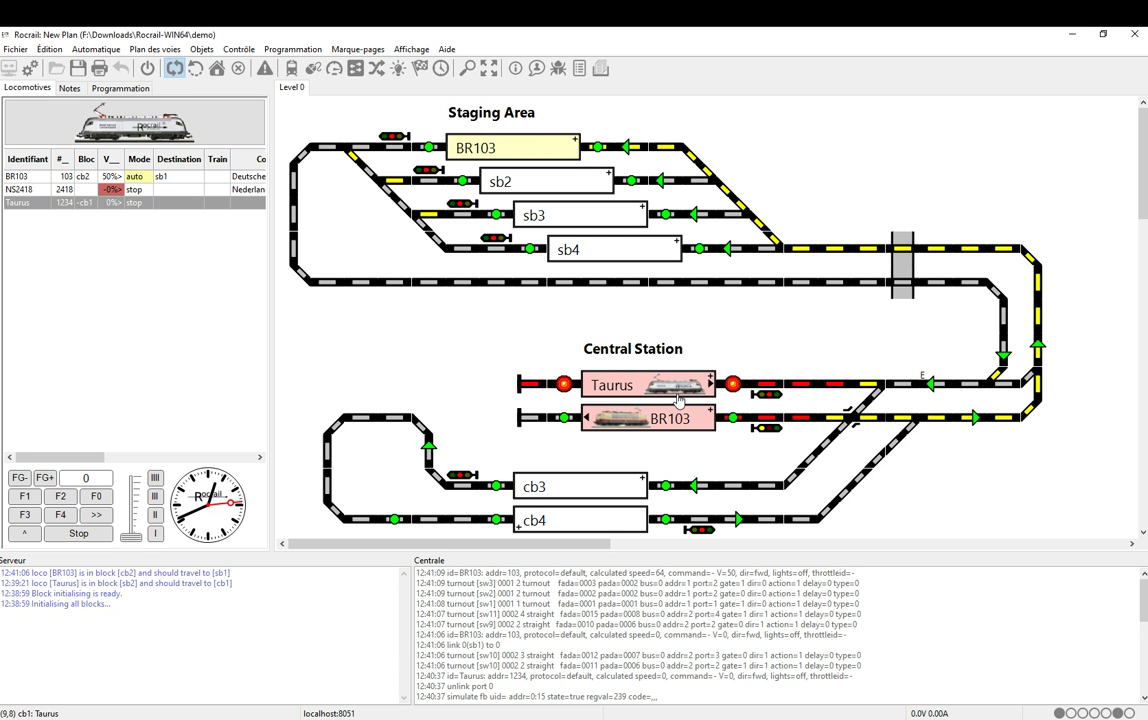
drag(658, 390, 603, 251)
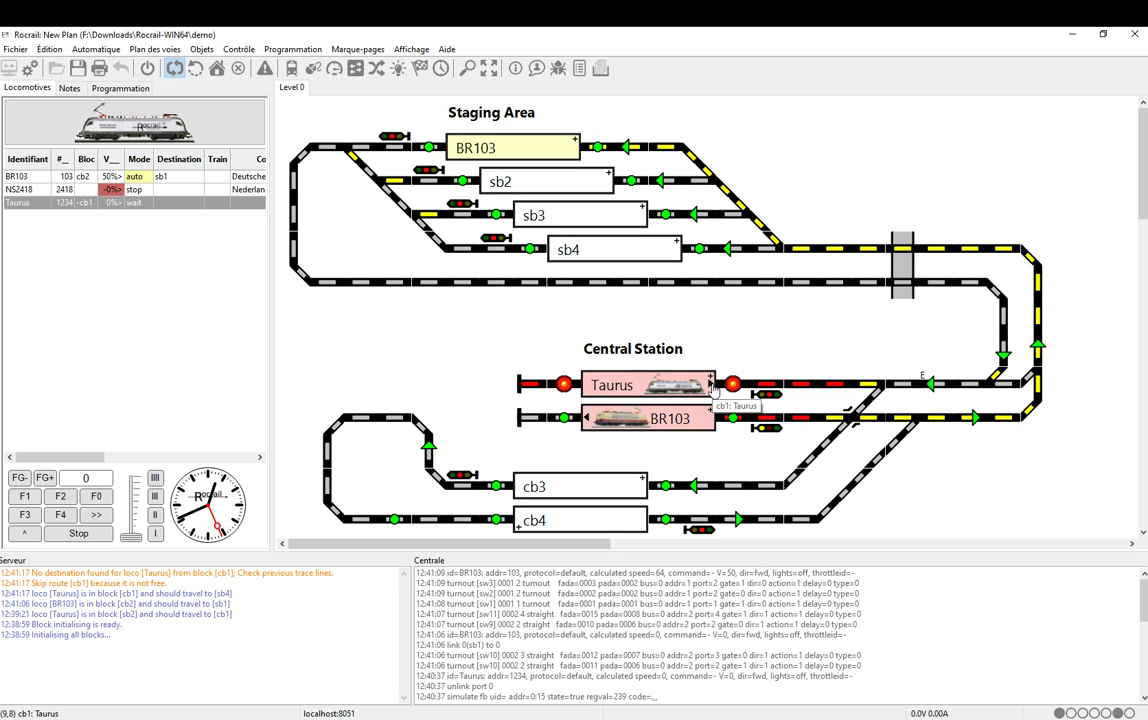
- Simulate BR103's run to sb1: activate the cb2 exit sensor and sb1e, release the cb2 sensor, and activate the inner sb1 sensor
click(662, 424)
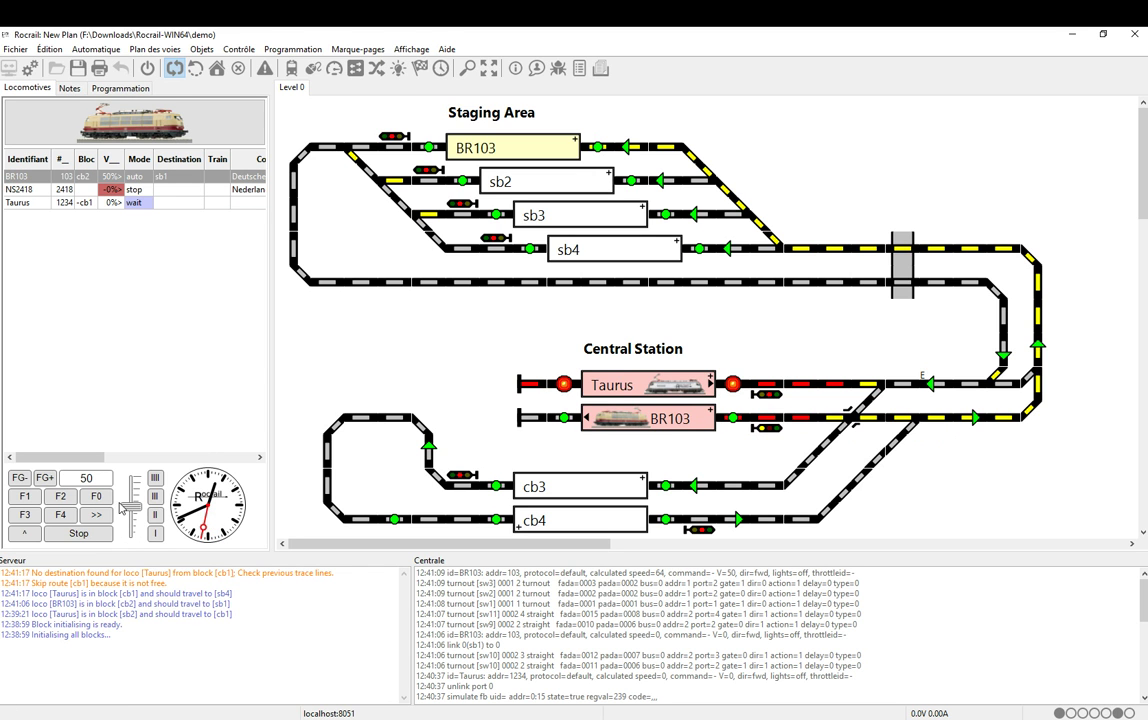
click(734, 419)
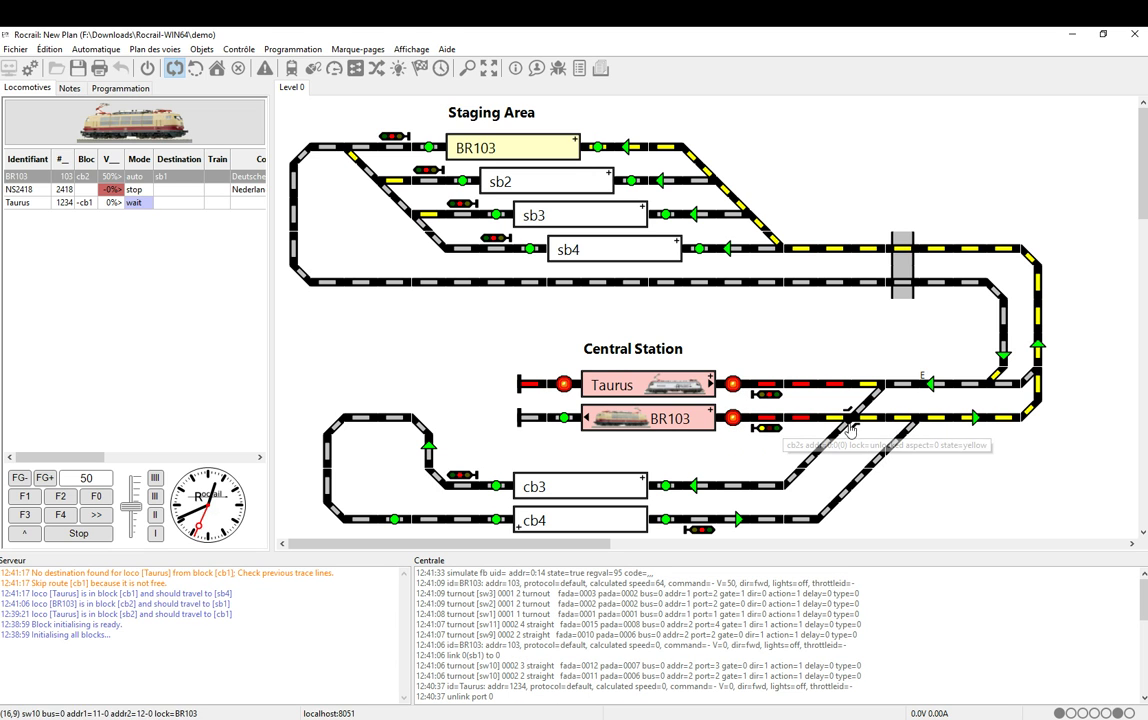
click(598, 148)
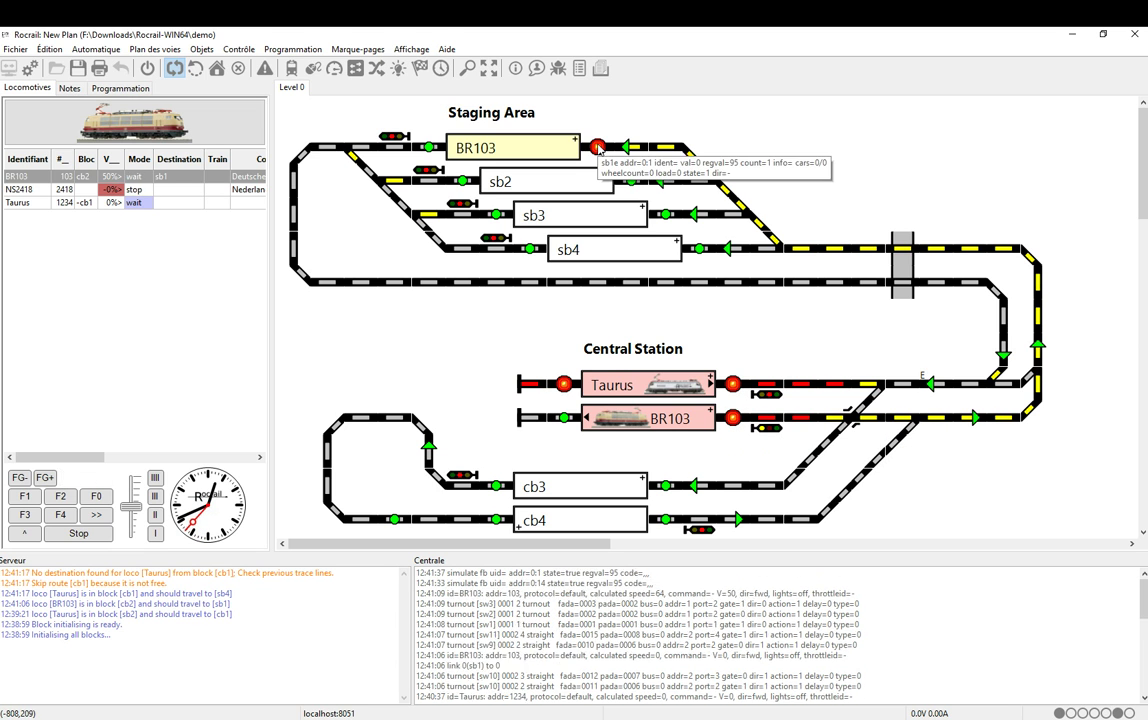
click(734, 419)
click(428, 148)
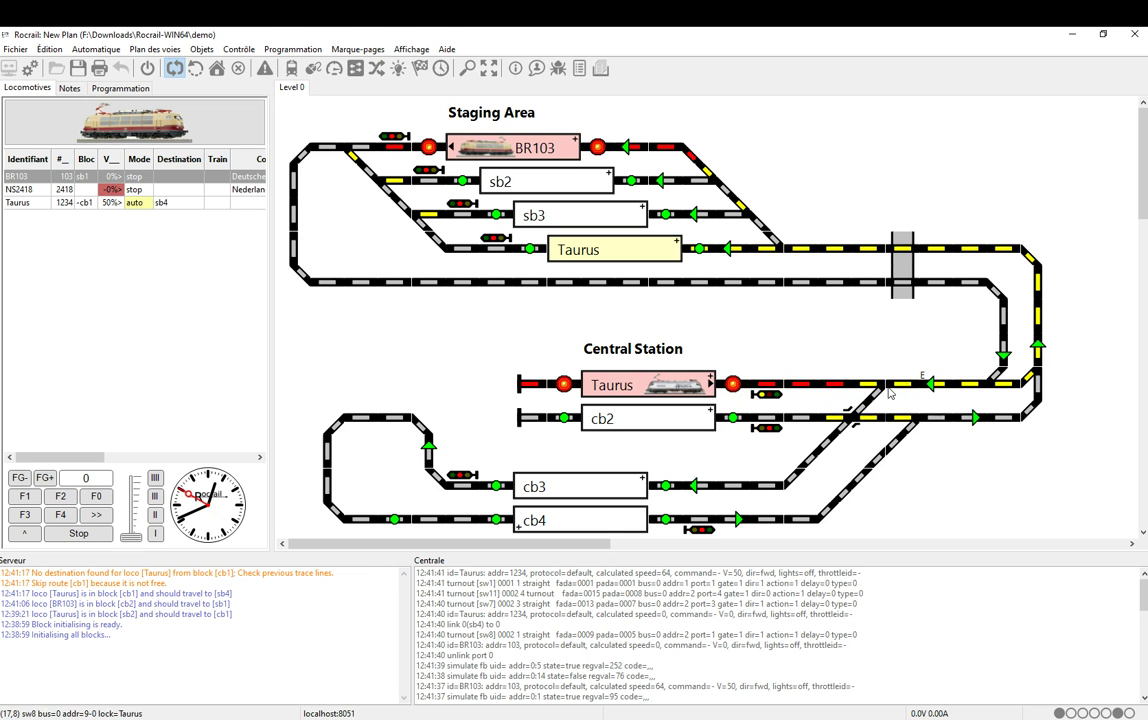
- Simulate Taurus's arrival at block sb4 by activating entry sensor sb4e
click(699, 249)
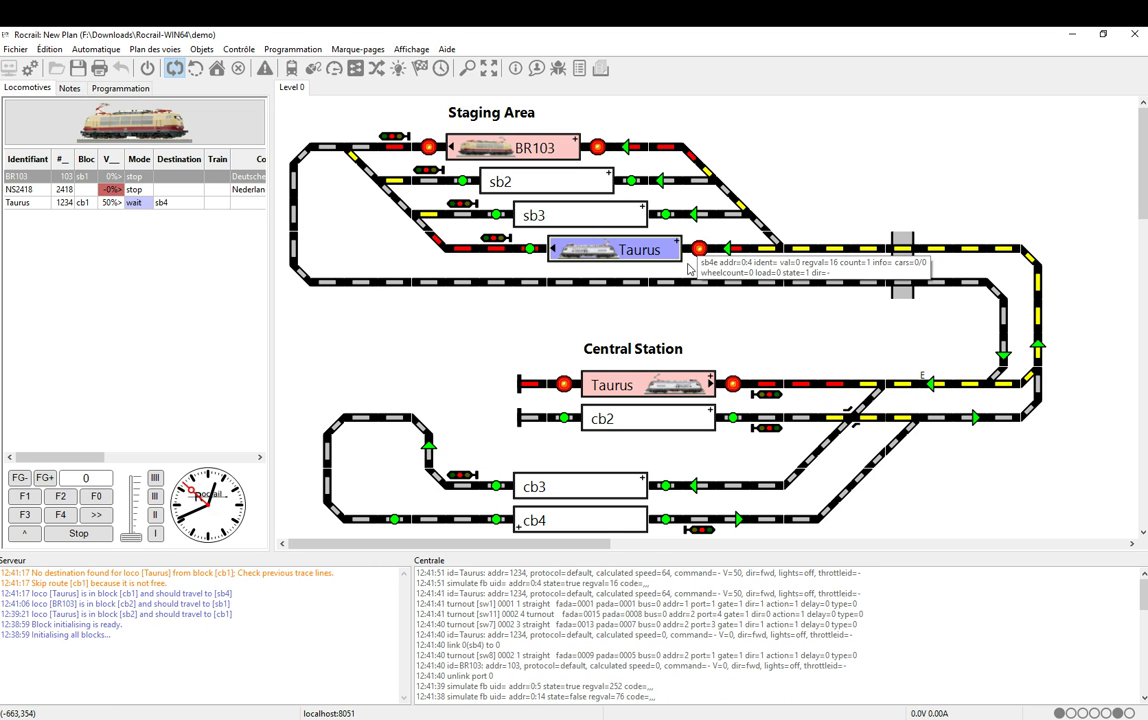